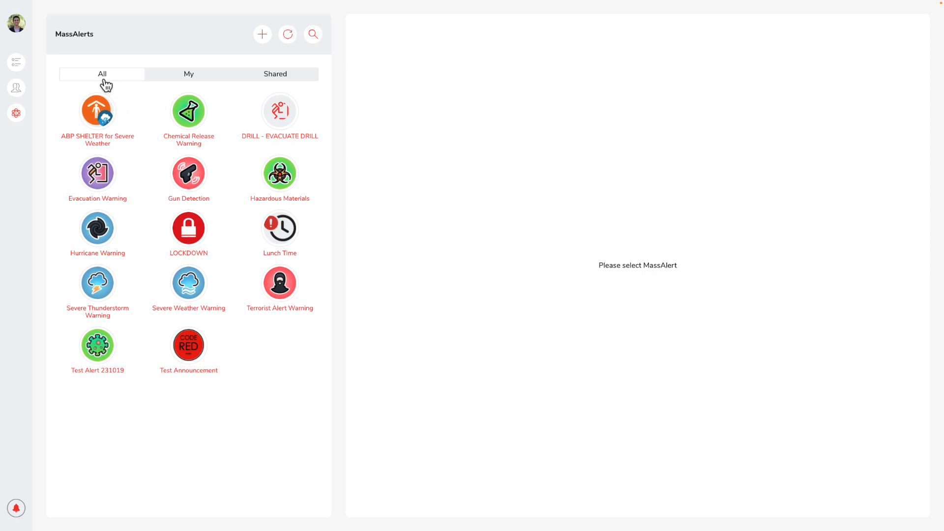
# Look through the personal and the shared MassAlert lists.
pyautogui.click(186, 83)
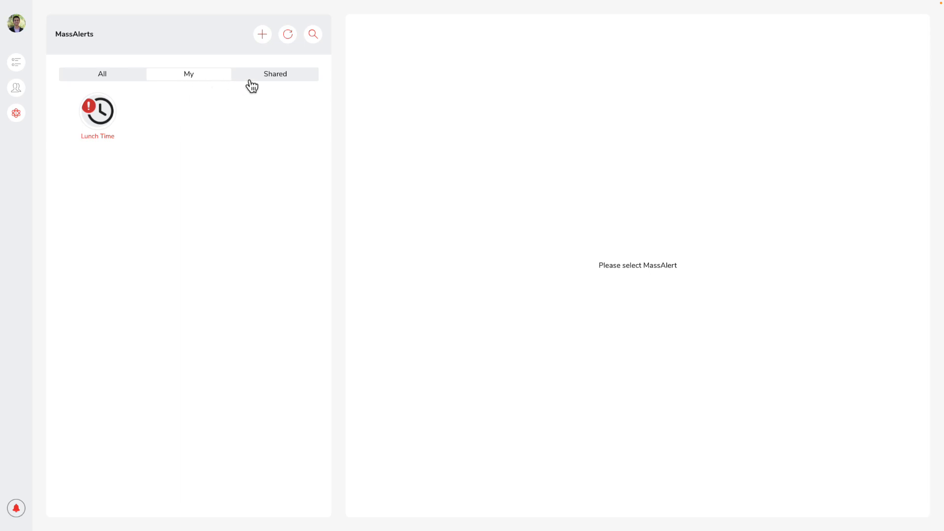
pyautogui.click(273, 84)
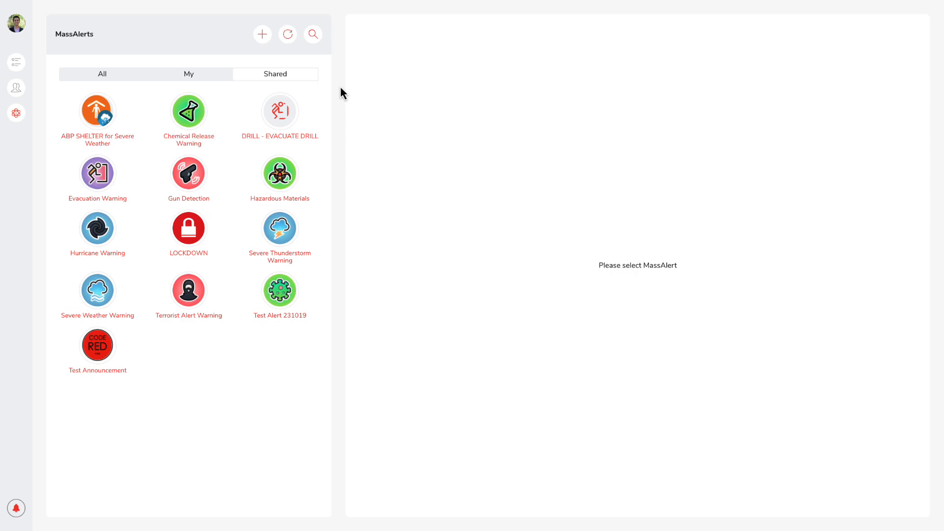
# Start a new MassAlert and give it the icon of a person running out of a doorway.
pyautogui.click(264, 38)
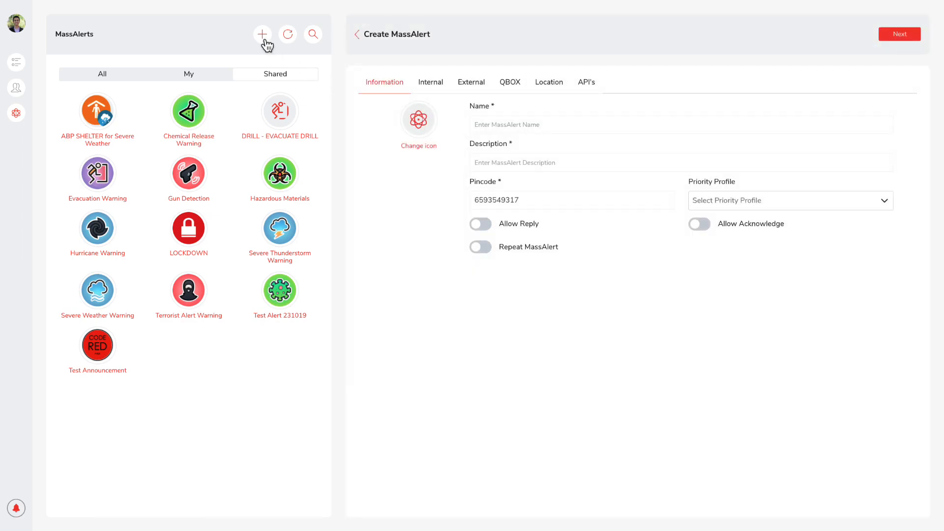
pyautogui.click(426, 147)
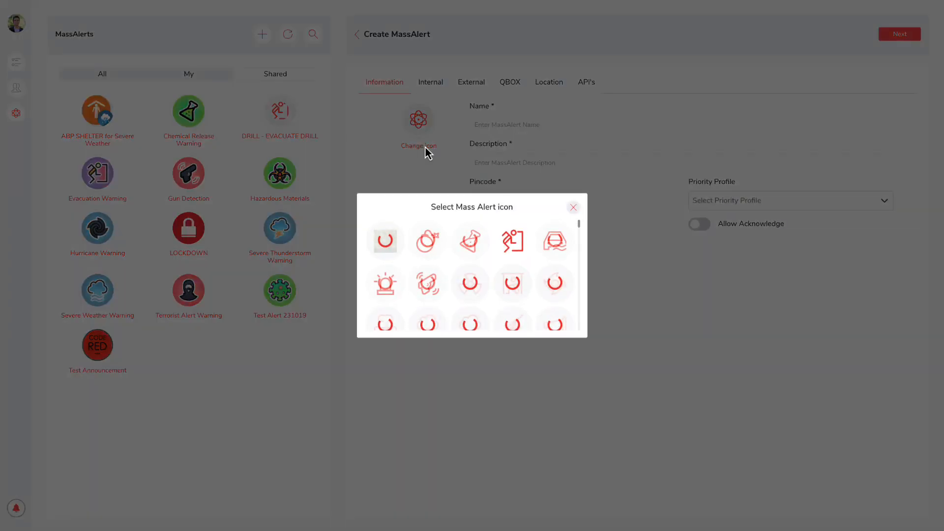
pyautogui.click(509, 237)
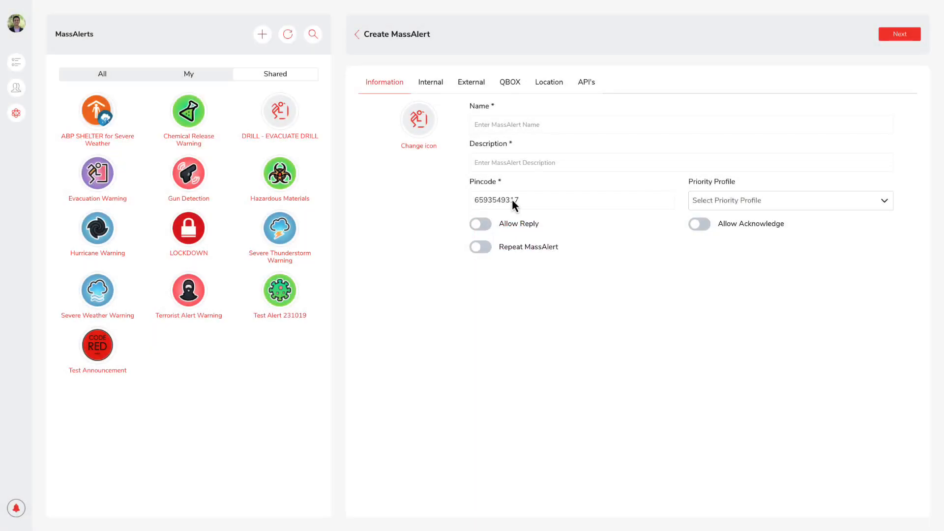
# Name the new MassAlert "Evacuation" and describe it as "General Building Evacuation".
pyautogui.click(503, 131)
pyautogui.write('EvacuationGeneral Buildi')
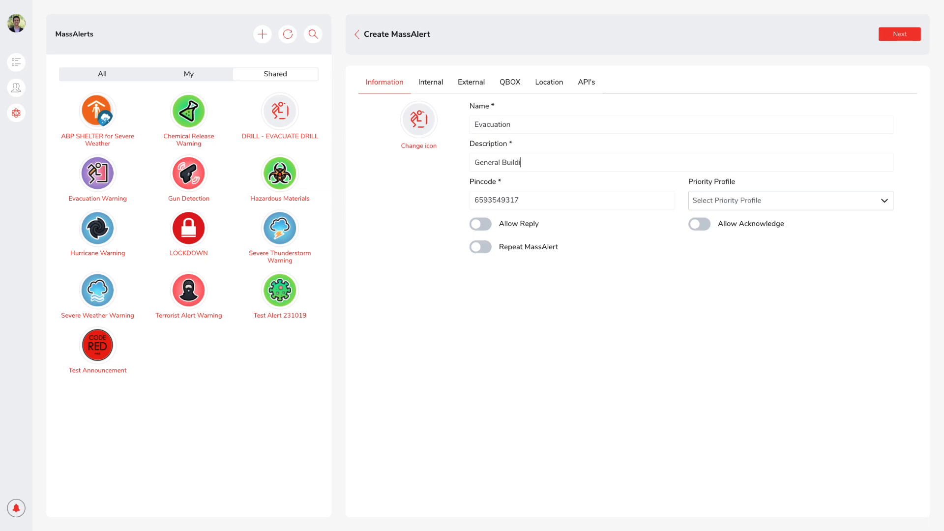
pyautogui.write('ng Evacuation')
# Set the priority profile to Critical and enable both Repeat MassAlert and Allow Acknowledge.
pyautogui.click(722, 206)
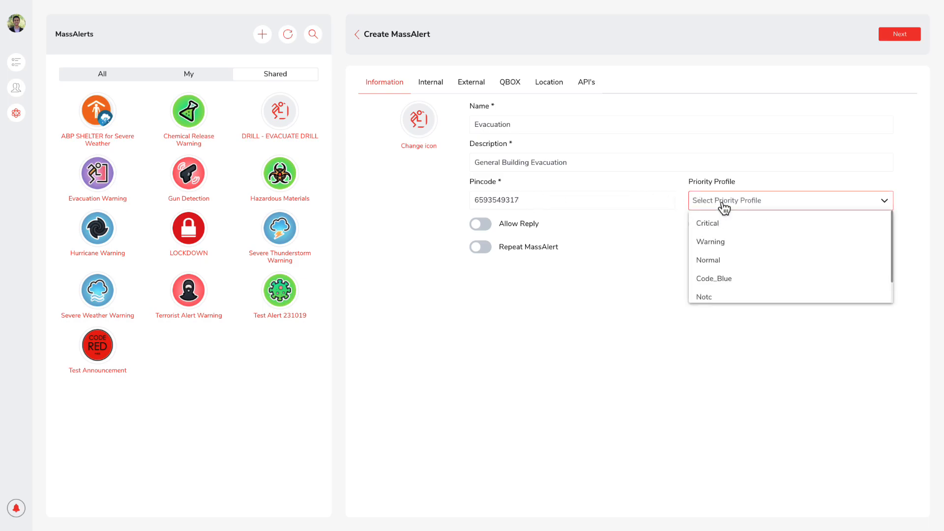
pyautogui.click(720, 223)
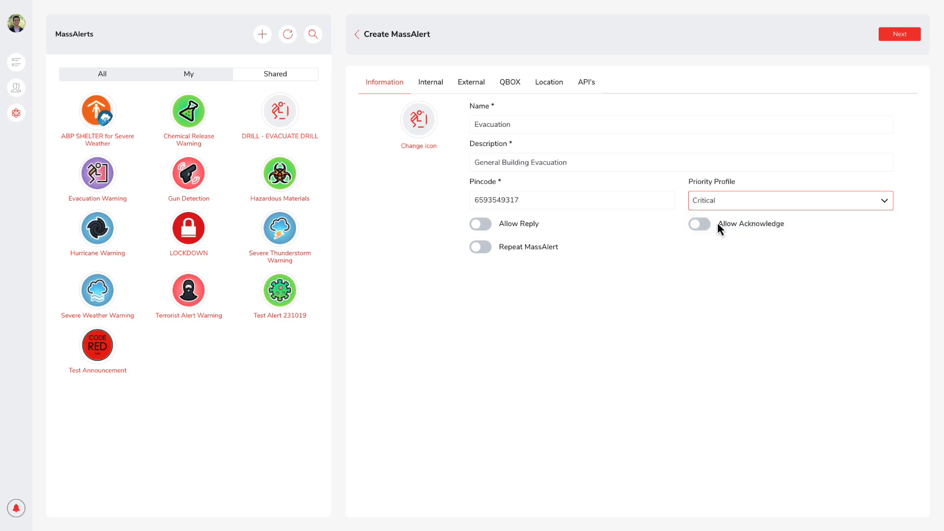
pyautogui.click(484, 248)
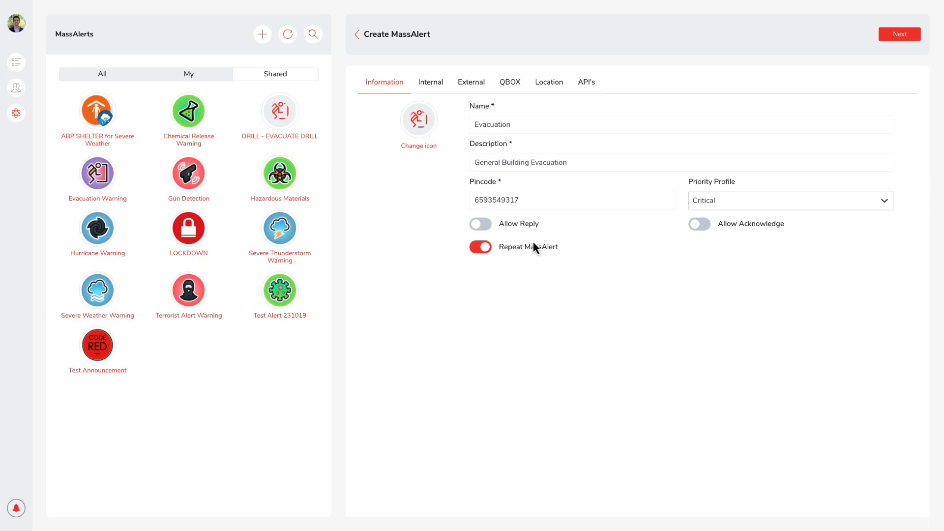
pyautogui.click(700, 225)
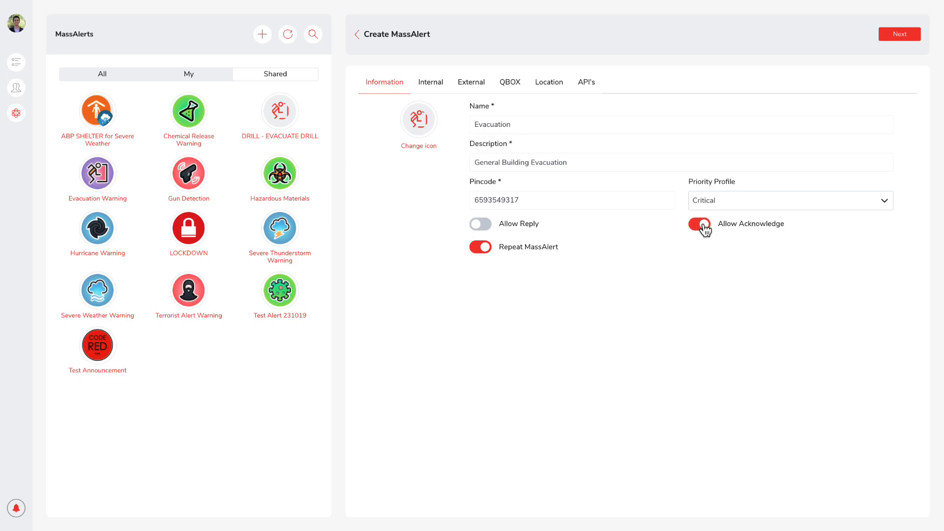
# Set internal paging to All Staff & Students with Text & Text-To-Speech on start and clear, using the start message "Please evacuate the building immediately.".
pyautogui.click(899, 36)
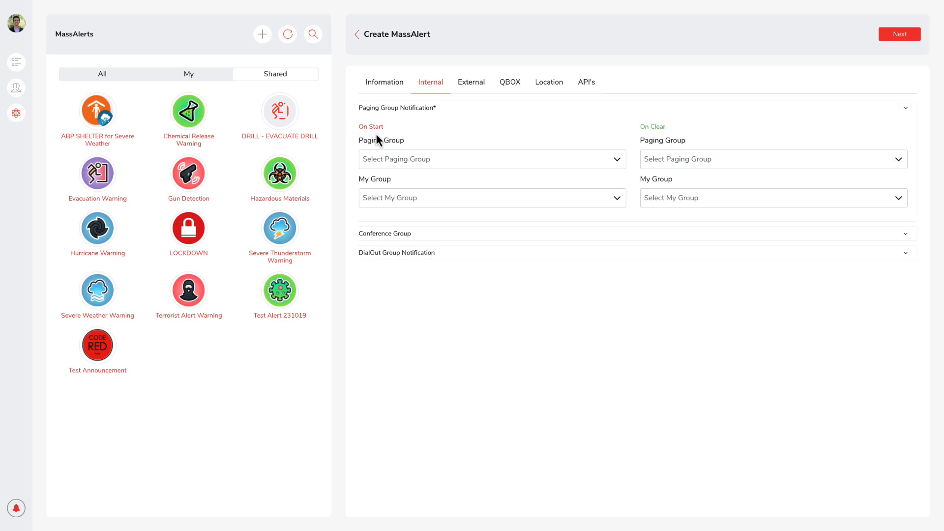
pyautogui.click(462, 161)
pyautogui.click(476, 255)
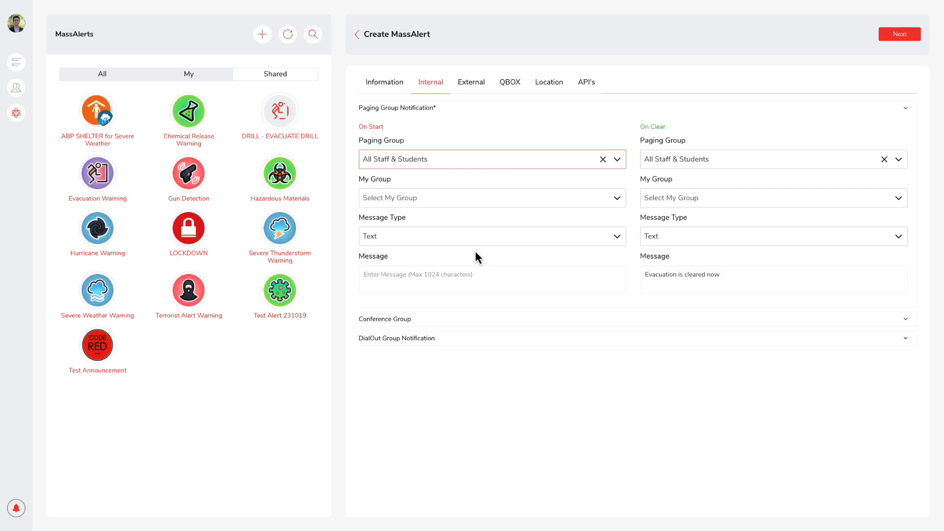
pyautogui.click(472, 241)
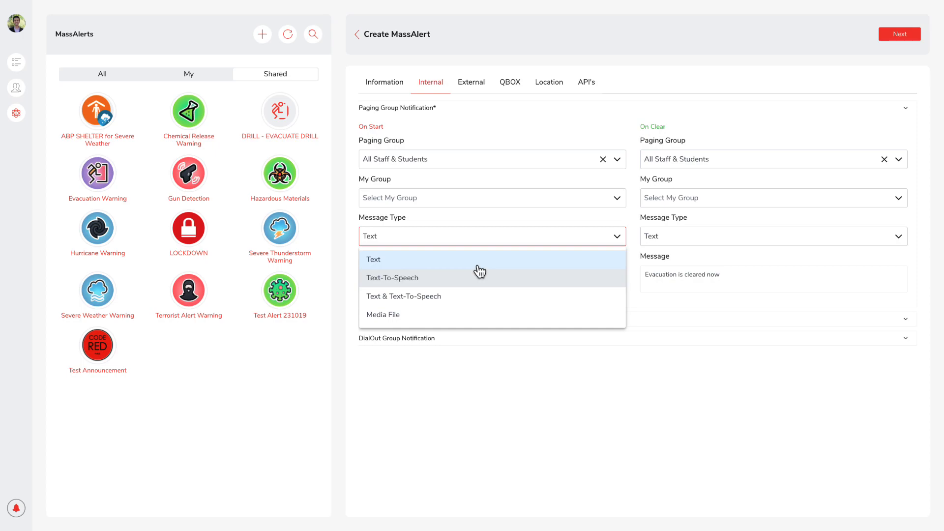
pyautogui.click(485, 298)
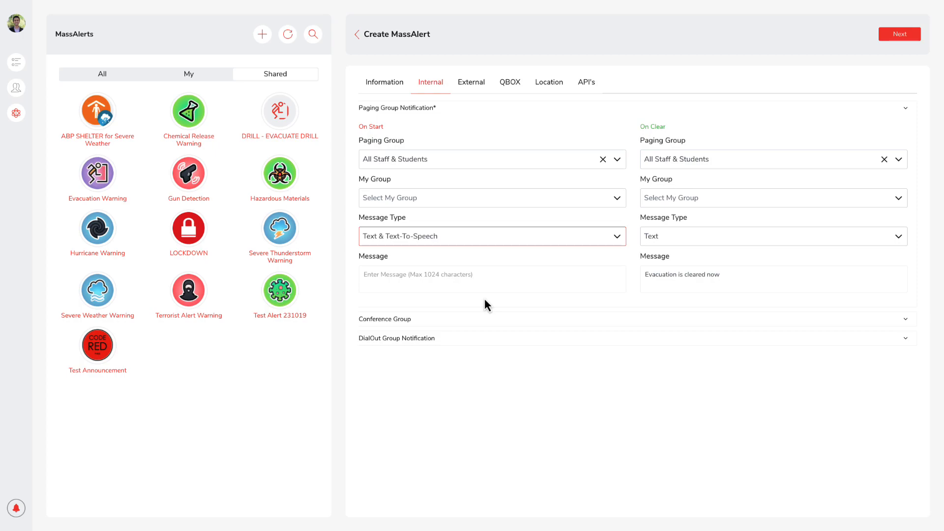
pyautogui.click(450, 282)
pyautogui.write('Please evacuate the building immediately.')
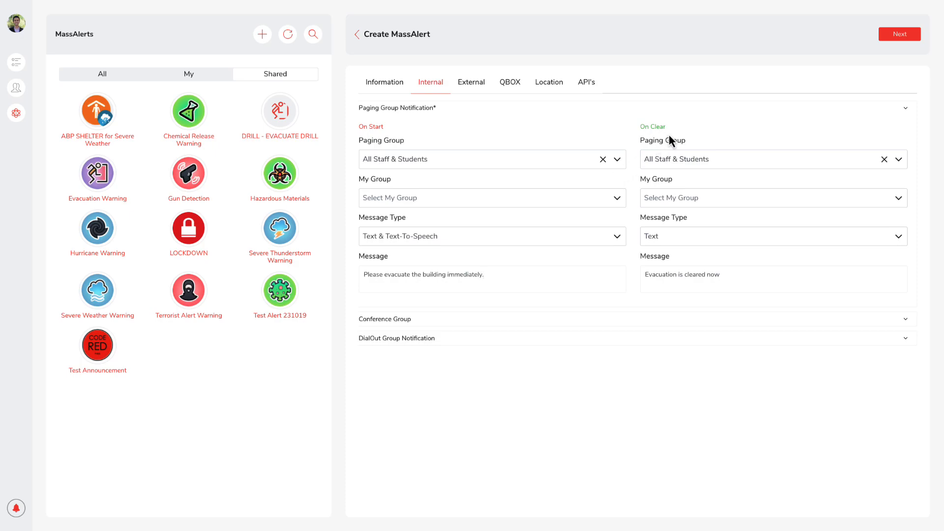
pyautogui.click(678, 237)
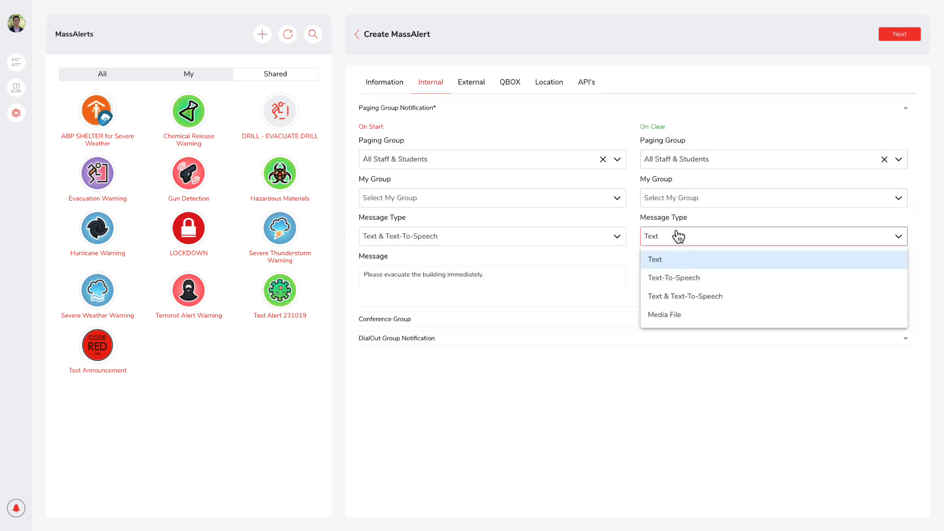
pyautogui.click(687, 296)
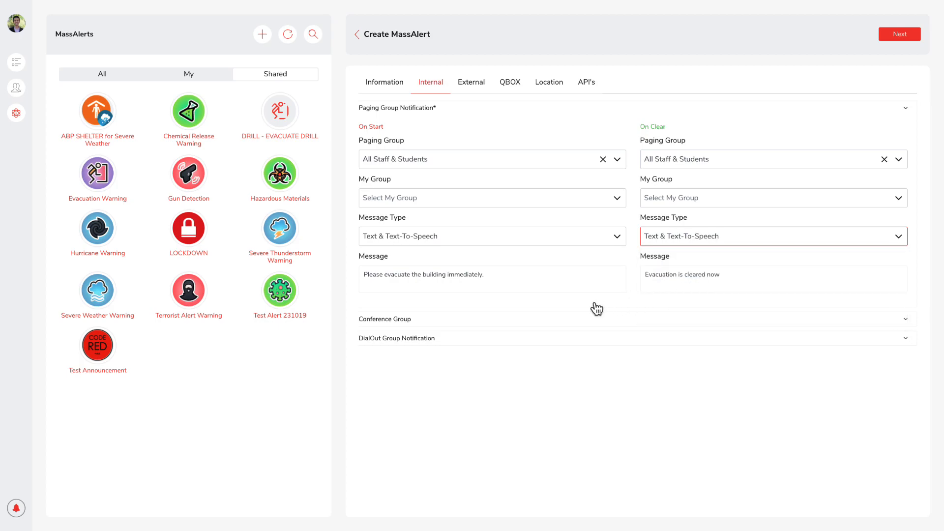
# Look over the conference group and dial-out group notification options.
pyautogui.click(464, 319)
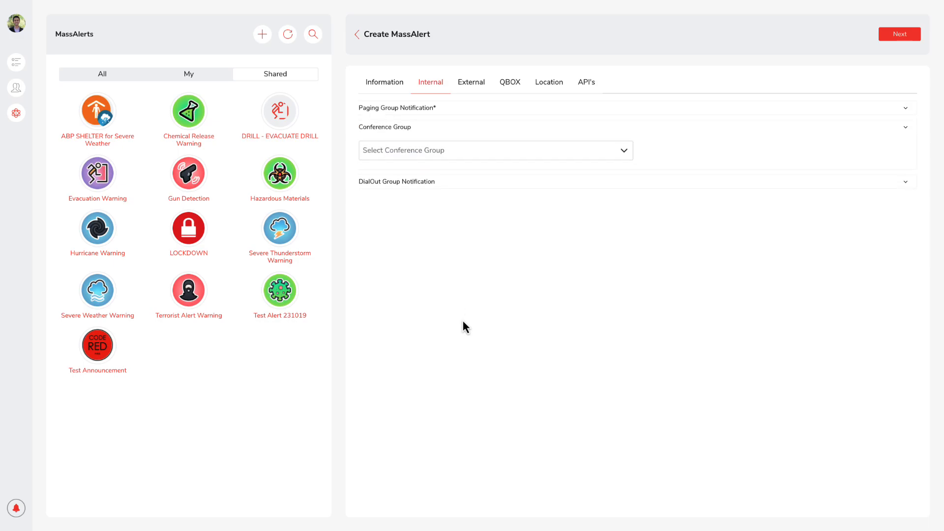
pyautogui.click(465, 190)
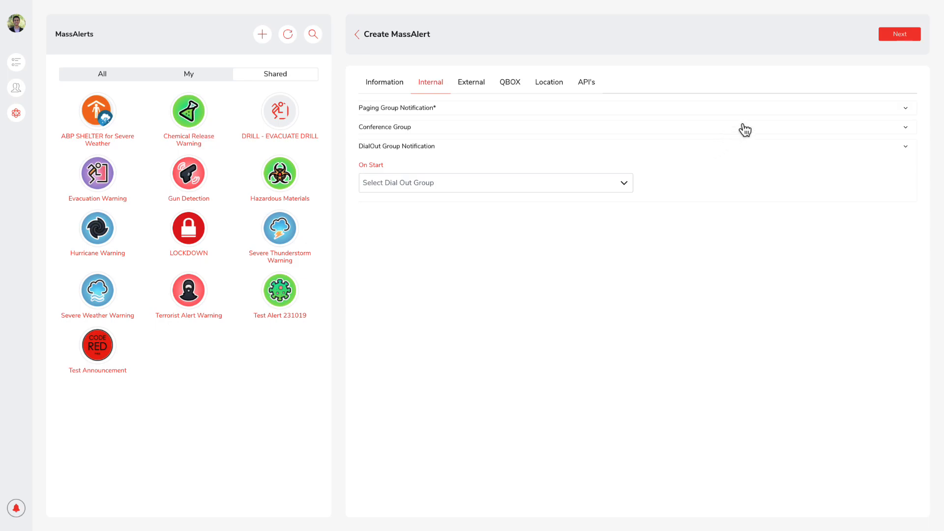
# Add the external recipient's e-mail address with the messages "Please evacuate the building immediately." on start and "Evacuation is cleared now" on clear.
pyautogui.click(898, 40)
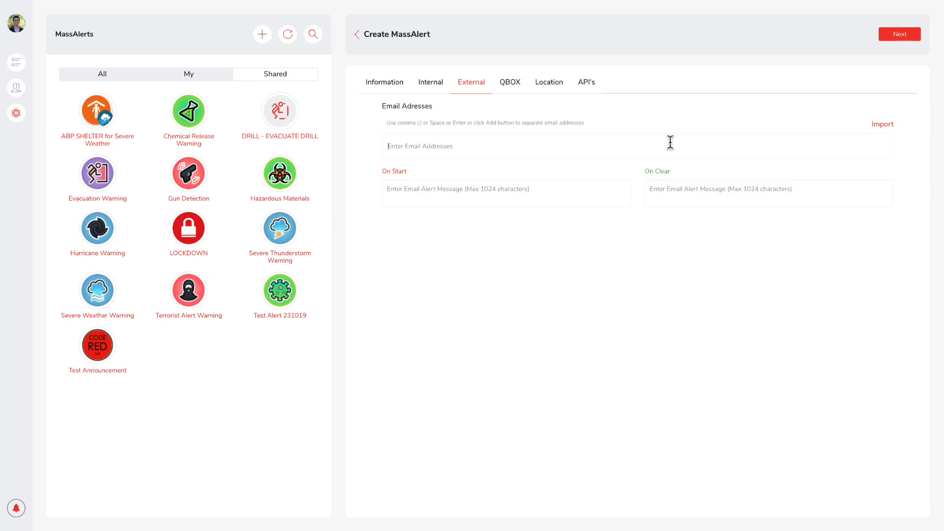
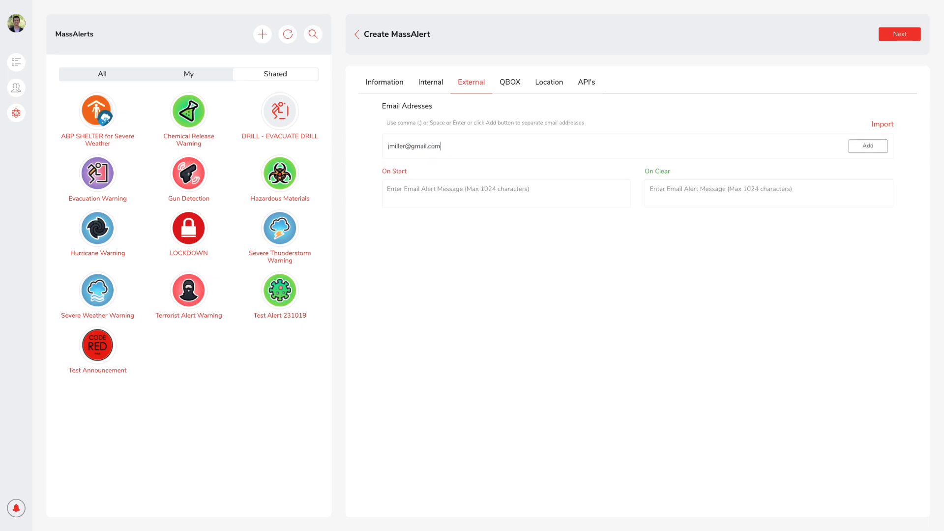
pyautogui.click(858, 148)
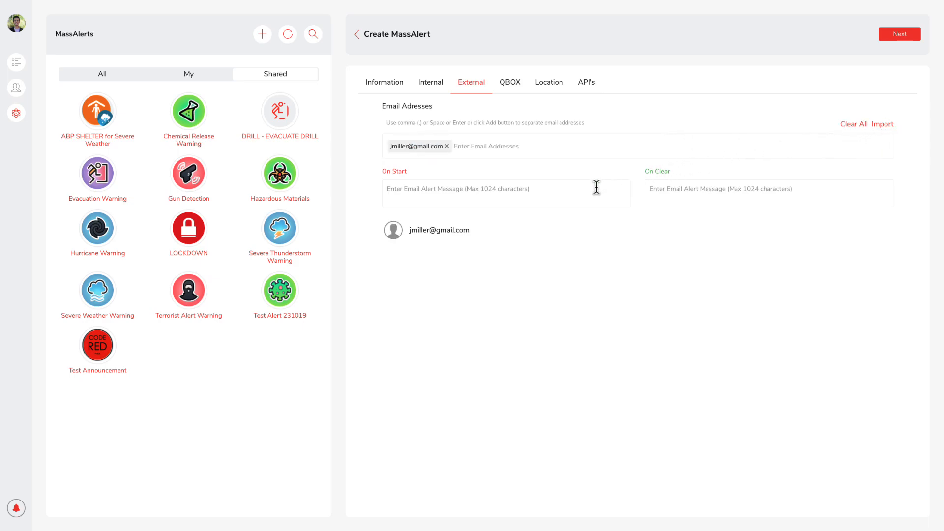
pyautogui.write('Please evacuate the building immediately.')
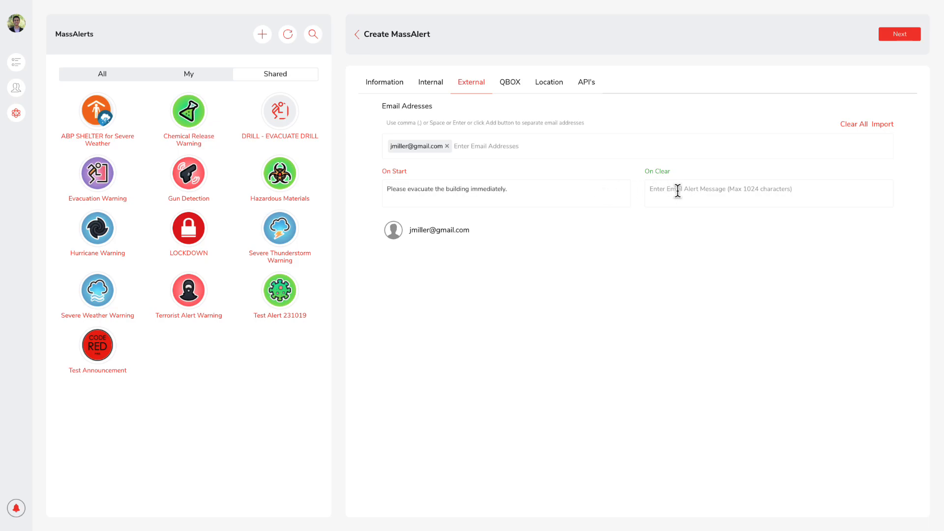
pyautogui.write('Evacuation ')
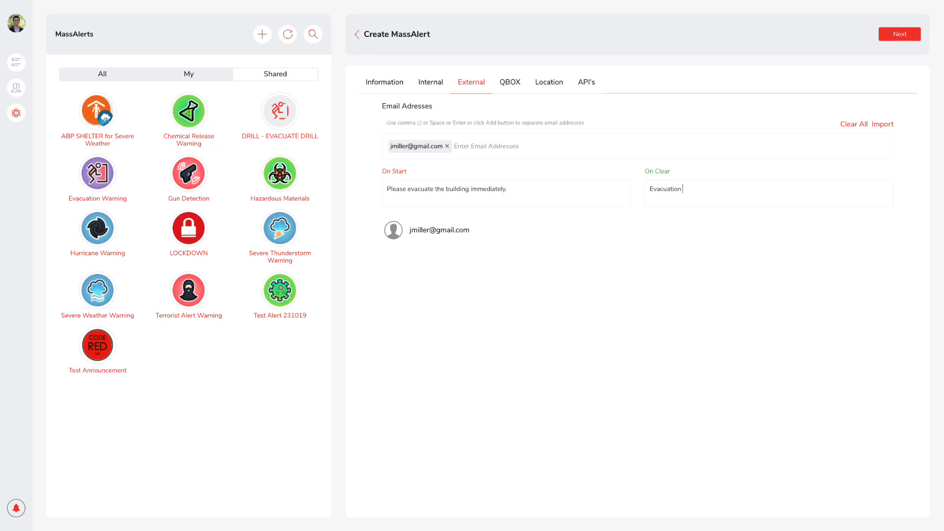
pyautogui.write('is cleared now')
# Assign the QBOX playlists General Evacuation Start for on start and General Evacuation End for on clear.
pyautogui.click(901, 37)
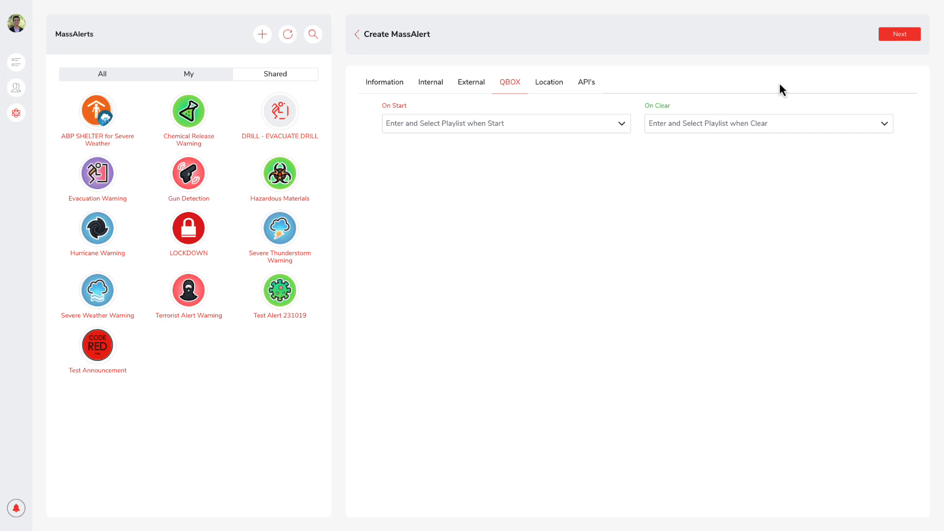
pyautogui.click(623, 125)
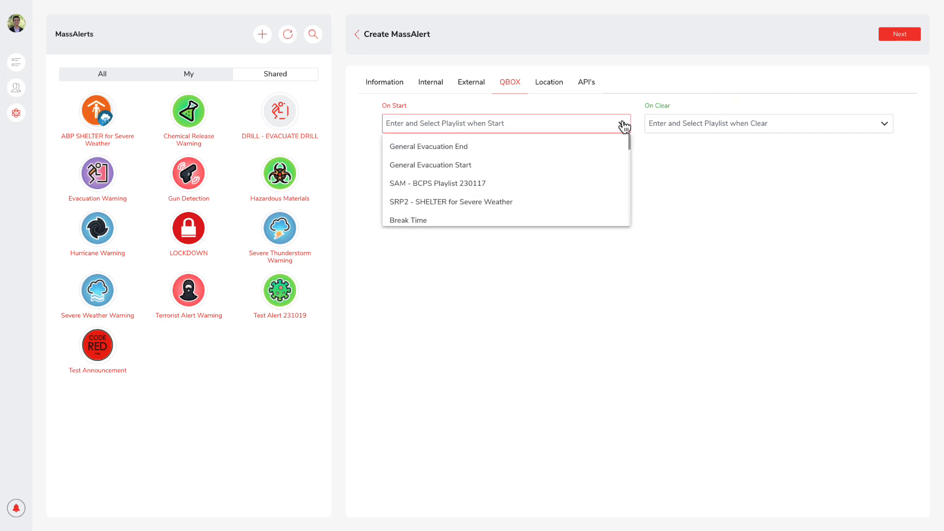
pyautogui.click(605, 165)
pyautogui.click(741, 129)
pyautogui.click(740, 145)
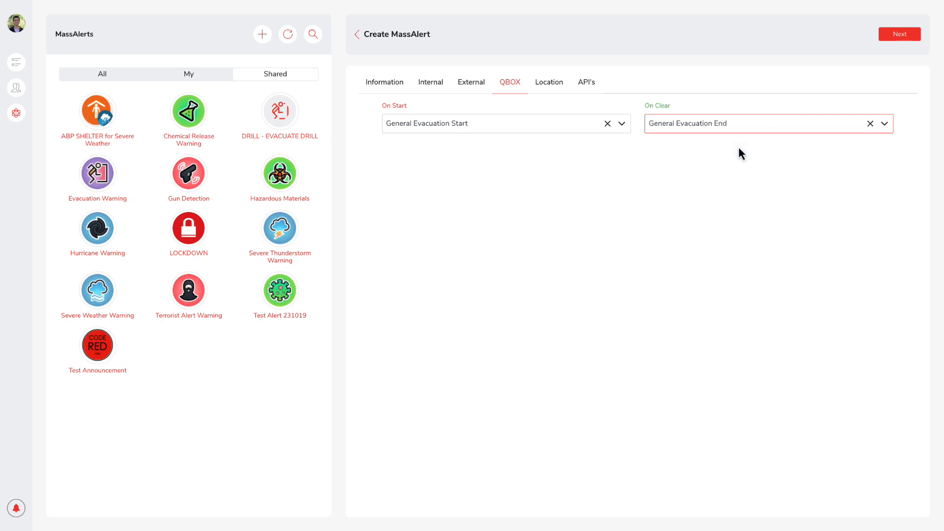
# Set the default location to Building_1 and allow choosing a location at launch, with Edwards High School as a selectable location.
pyautogui.click(900, 37)
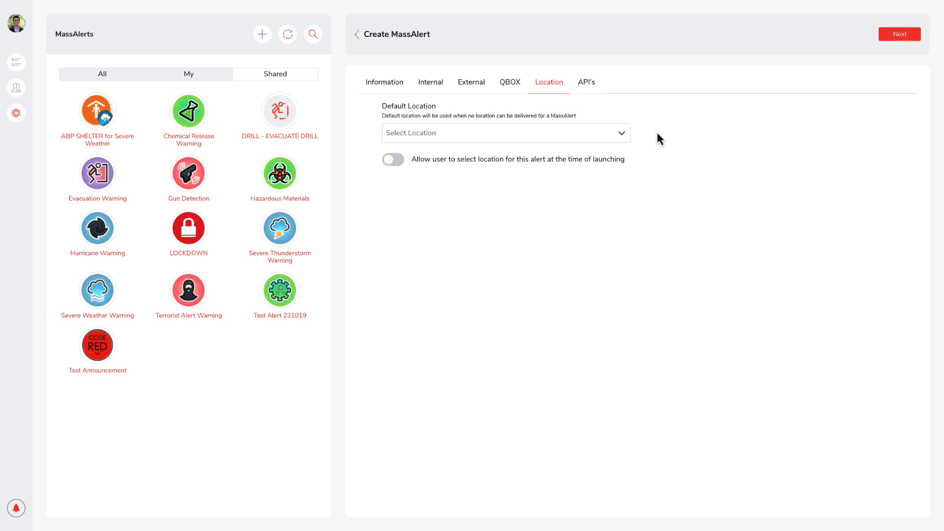
pyautogui.click(624, 135)
pyautogui.click(615, 157)
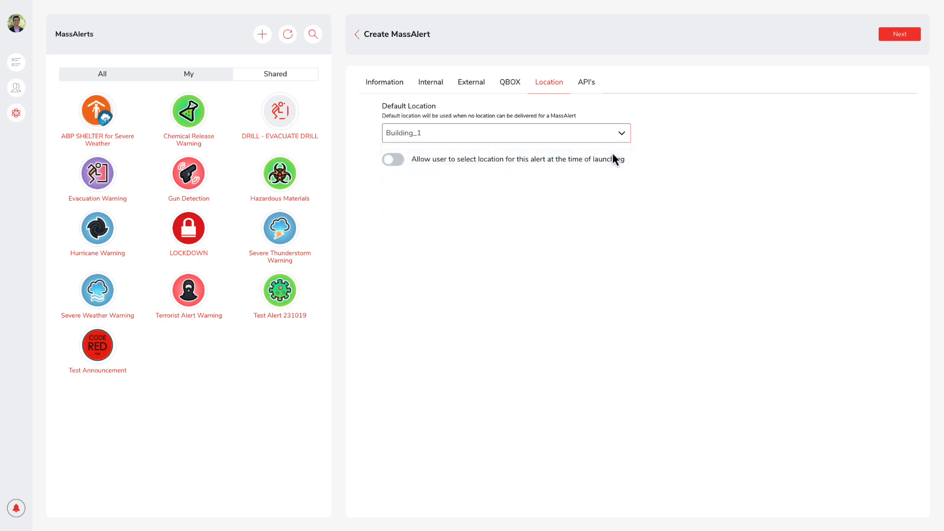
pyautogui.click(395, 160)
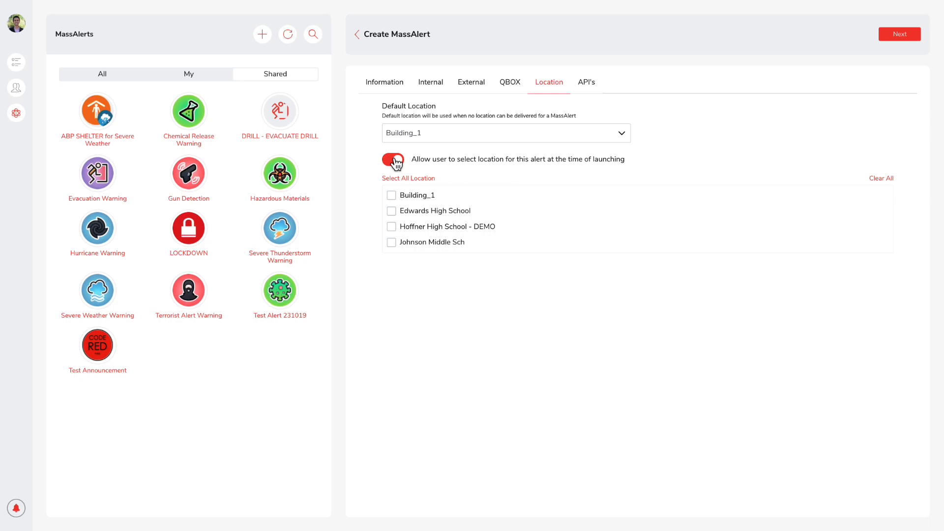
pyautogui.click(391, 212)
# Create the MassAlert, leaving the HTTP notification settings empty.
pyautogui.click(918, 41)
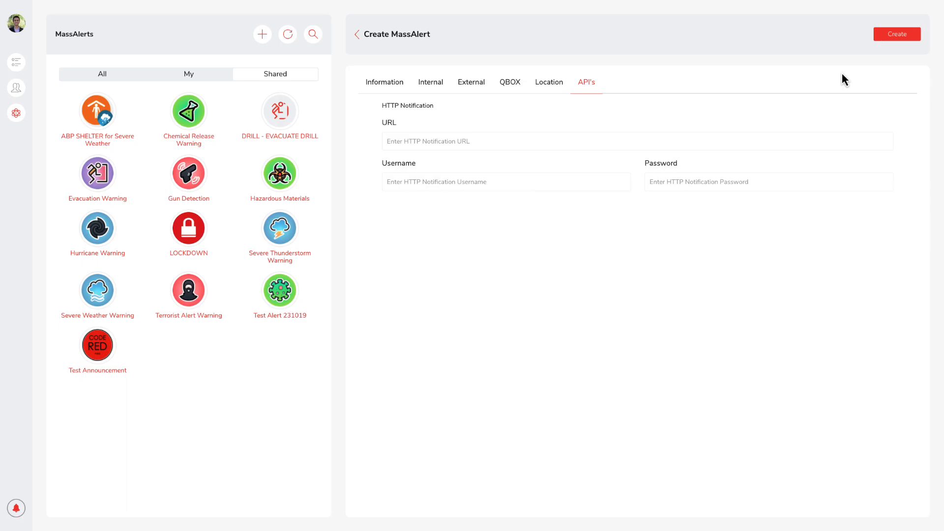
pyautogui.click(905, 35)
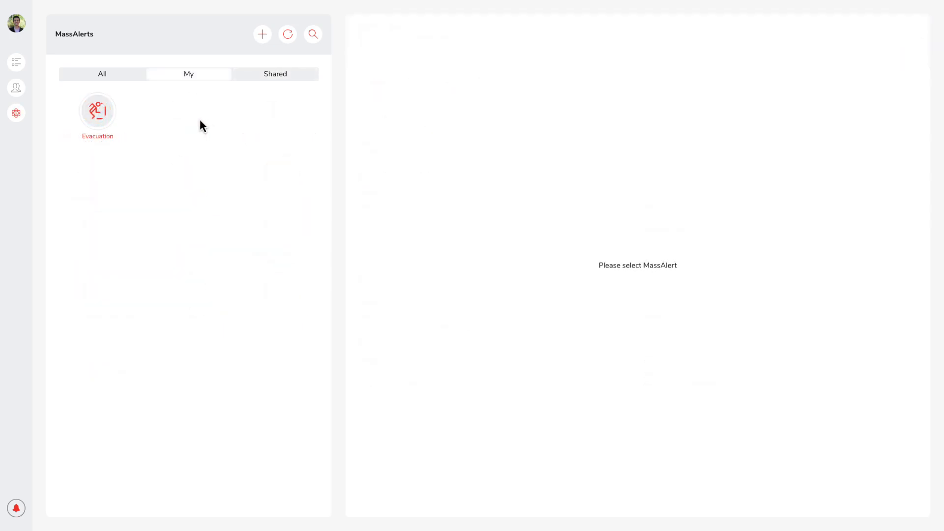
# Open the history of the new Evacuation alert and filter its start date to 1/4/2024.
pyautogui.click(98, 117)
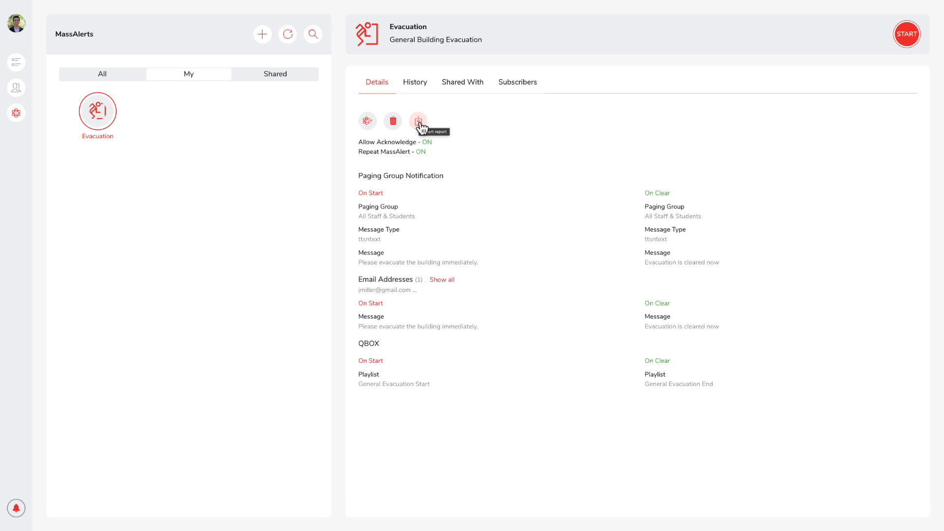
pyautogui.click(416, 87)
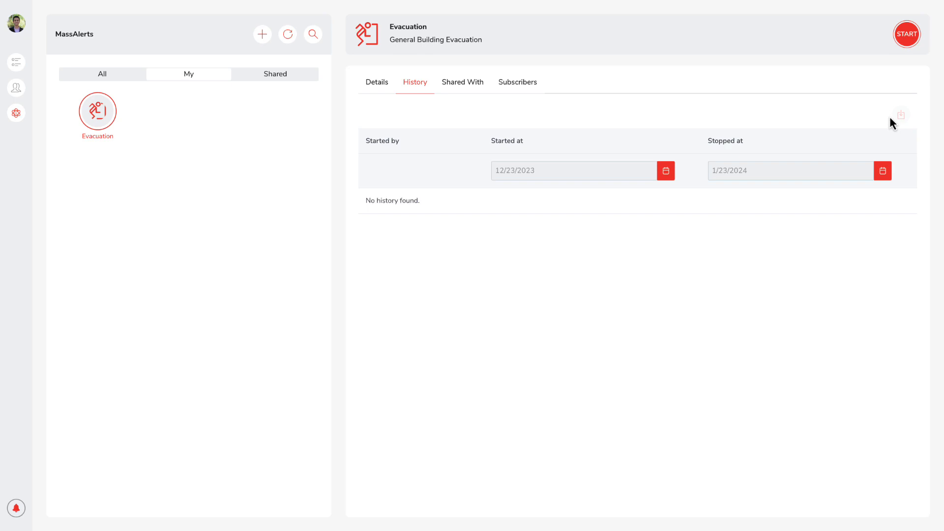
pyautogui.click(672, 178)
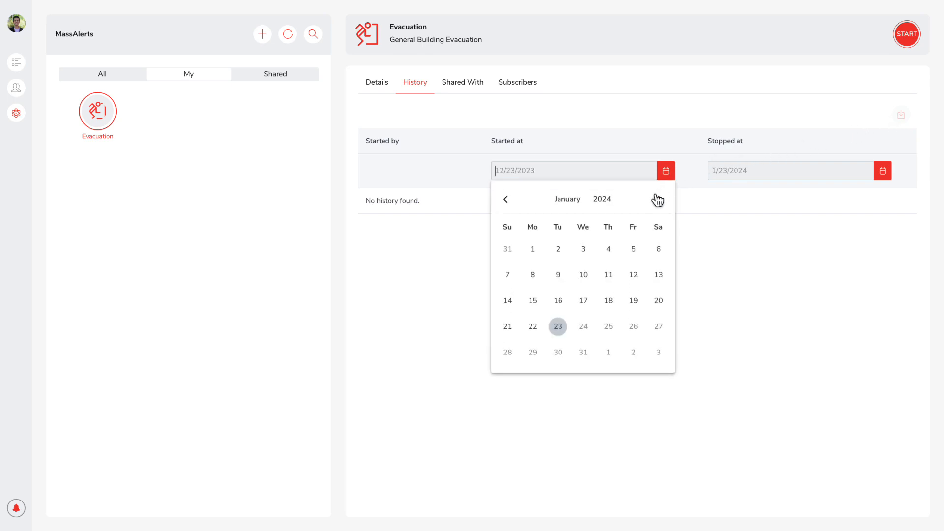
pyautogui.click(608, 250)
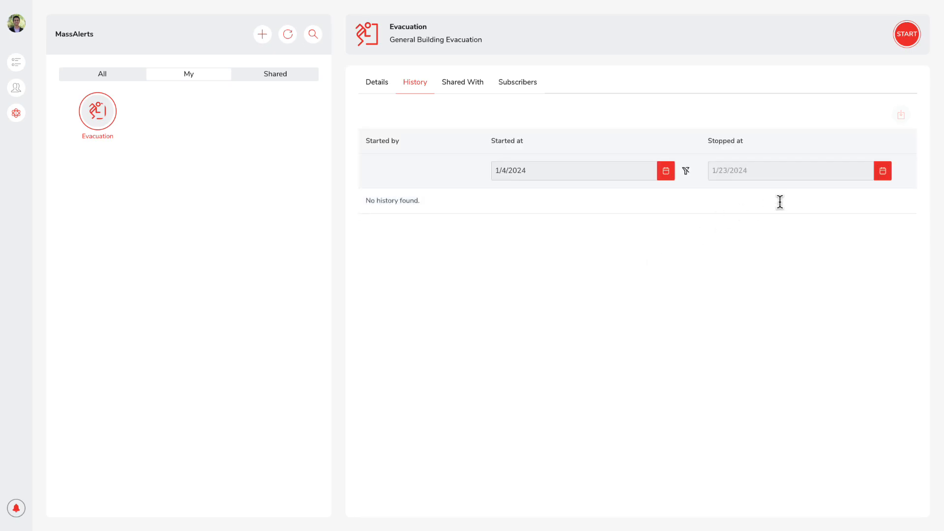
# Filter the Evacuation alert's history by a stop date.
pyautogui.click(883, 173)
pyautogui.click(830, 300)
# Share the Evacuation alert with the colleague found by first name, granting Edit and Execute rights, and check the list of shared users.
pyautogui.click(474, 94)
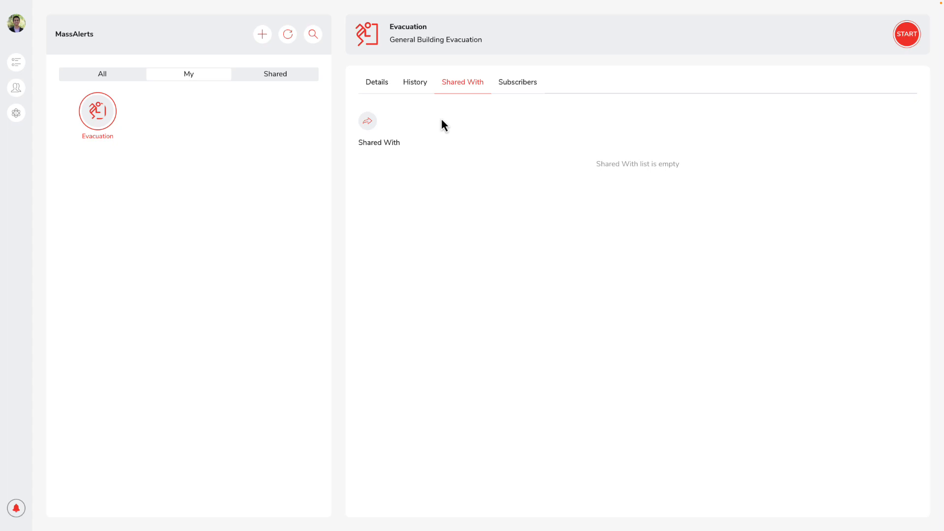
pyautogui.click(367, 122)
pyautogui.write('James')
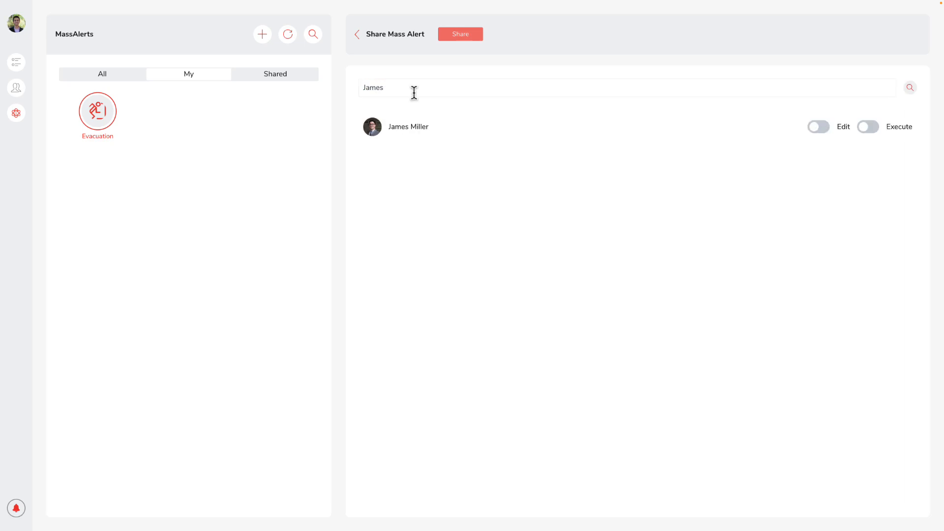
pyautogui.click(819, 129)
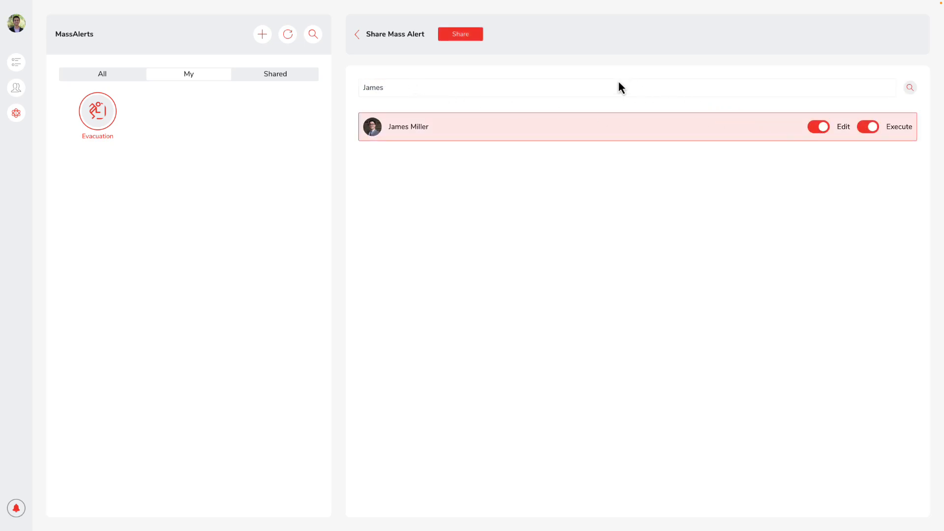
pyautogui.click(459, 37)
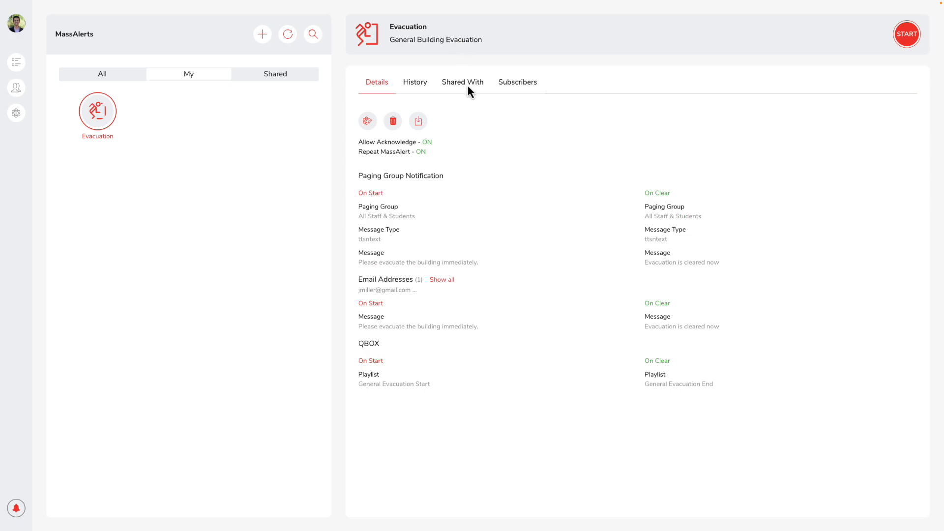
pyautogui.click(471, 94)
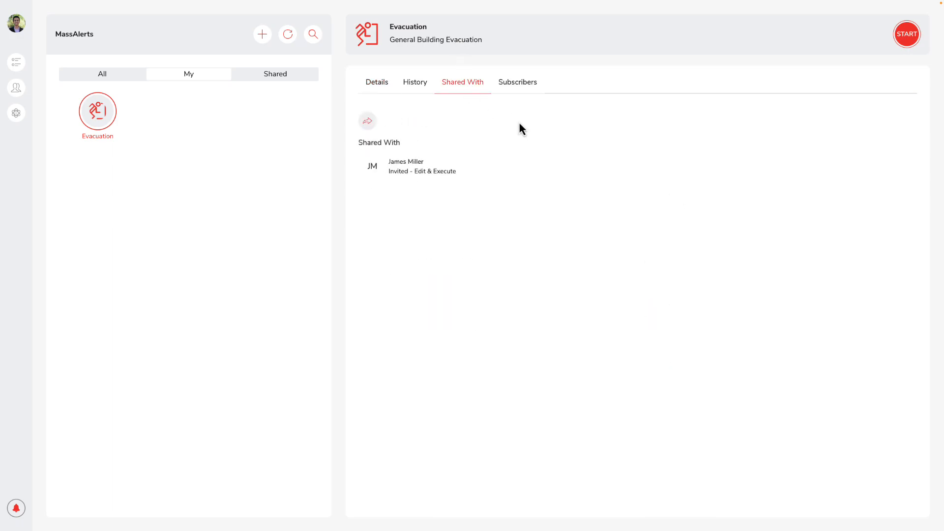
# View the QR code for the Evacuation alert's subscribing link among its subscriber options, and close it.
pyautogui.click(519, 89)
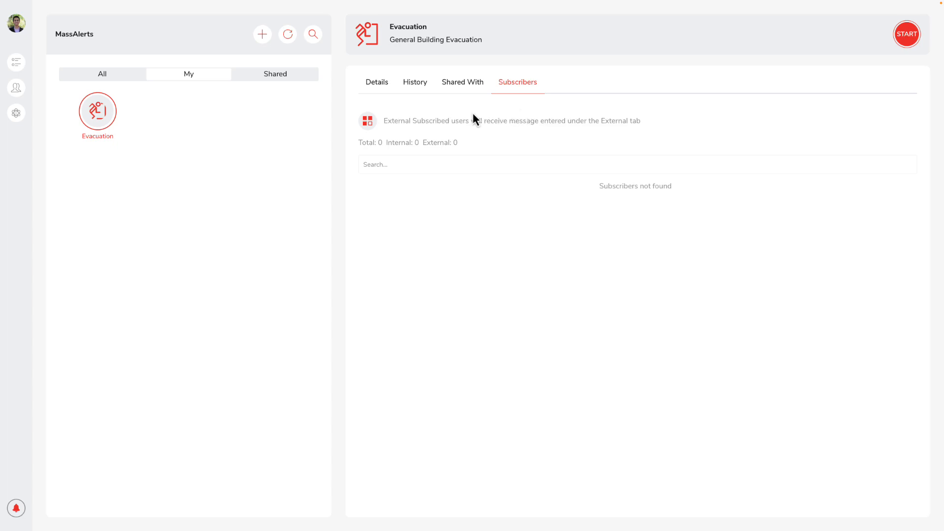
pyautogui.click(368, 122)
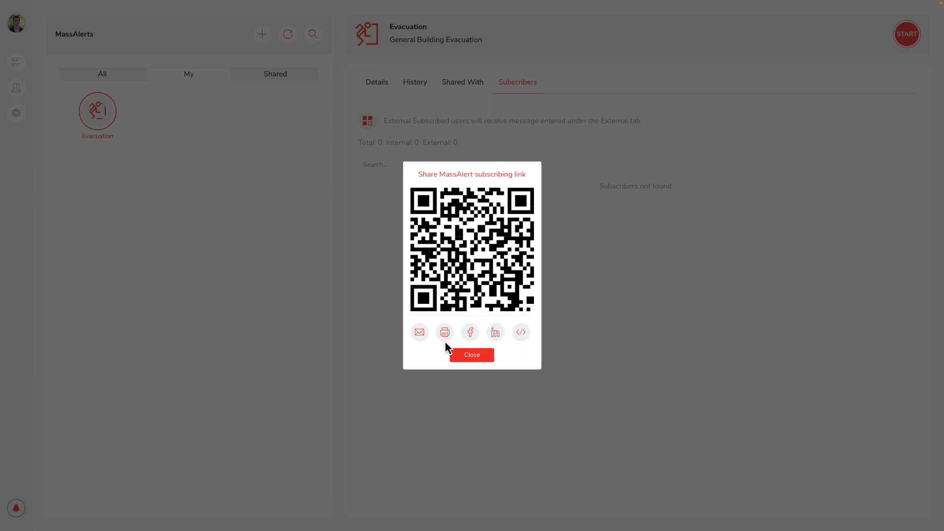
pyautogui.click(460, 353)
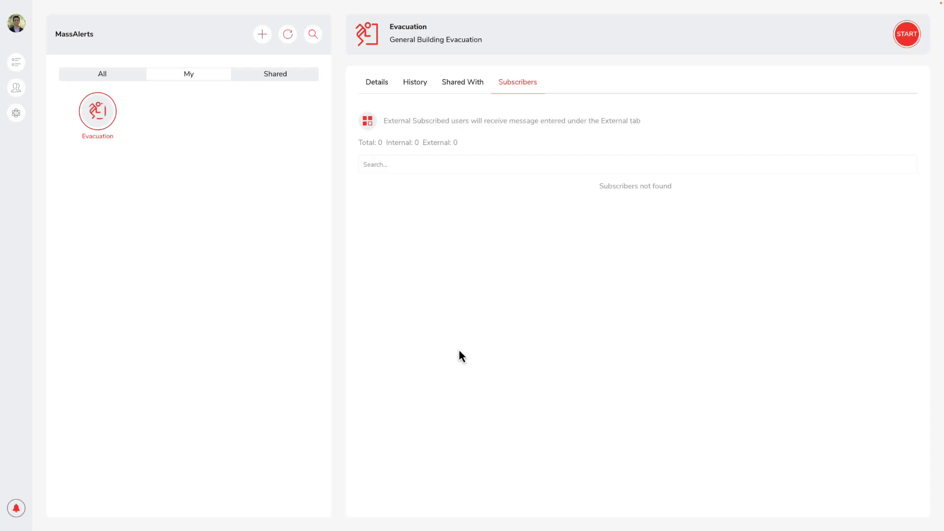
# Start the Evacuation MassAlert for the Building_1 location, entering the alert's pincode to confirm.
pyautogui.click(908, 39)
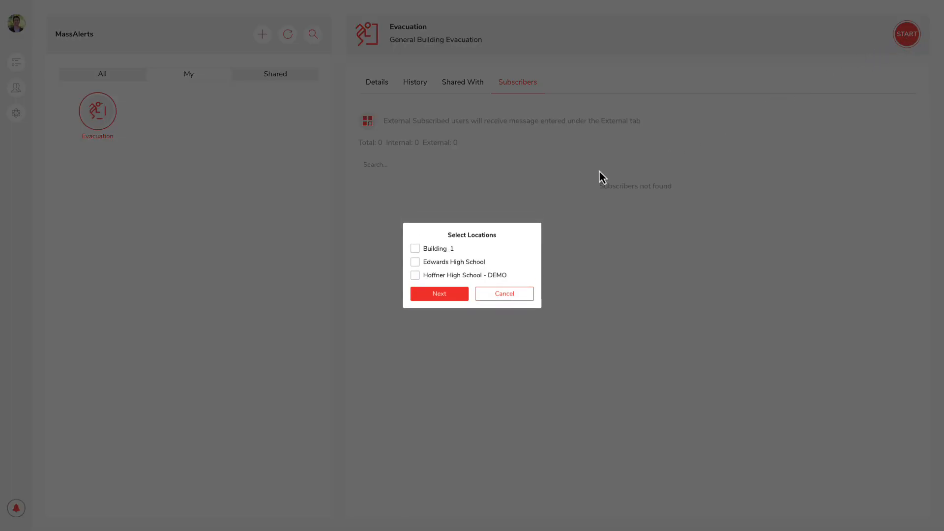
pyautogui.click(417, 250)
pyautogui.click(432, 295)
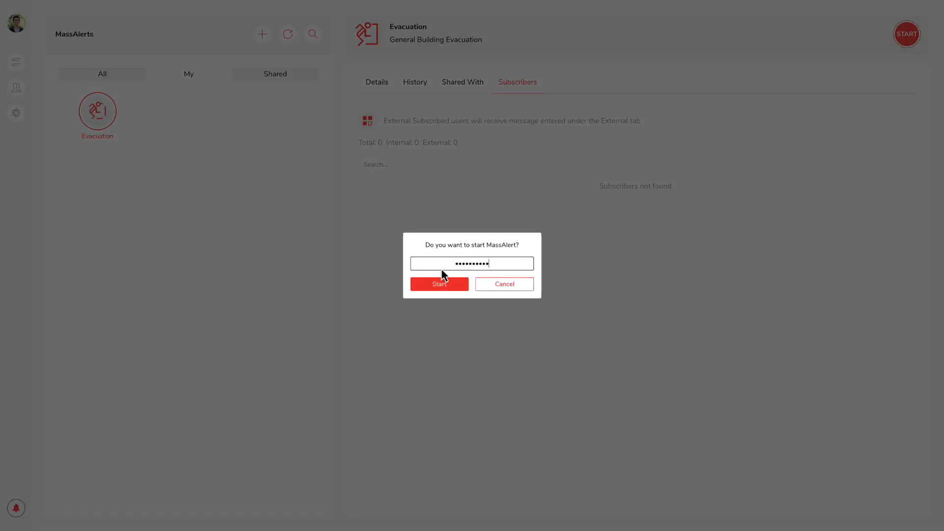
pyautogui.click(442, 285)
pyautogui.click(479, 288)
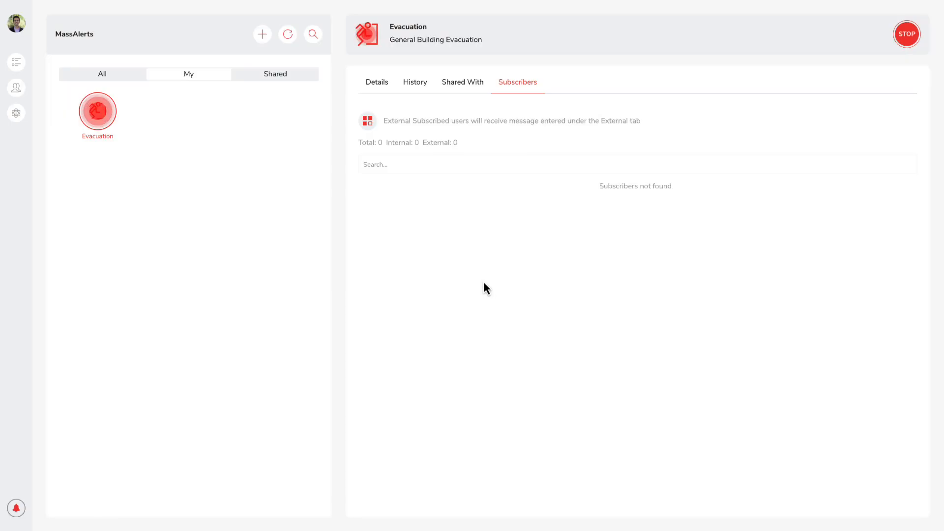
# Open the running Evacuation MassAlert for editing from its details.
pyautogui.click(382, 92)
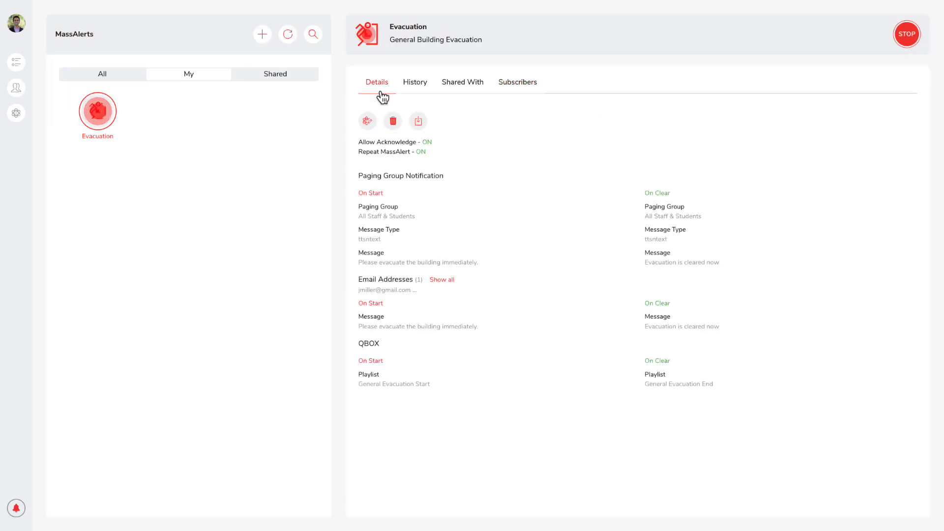
pyautogui.click(367, 121)
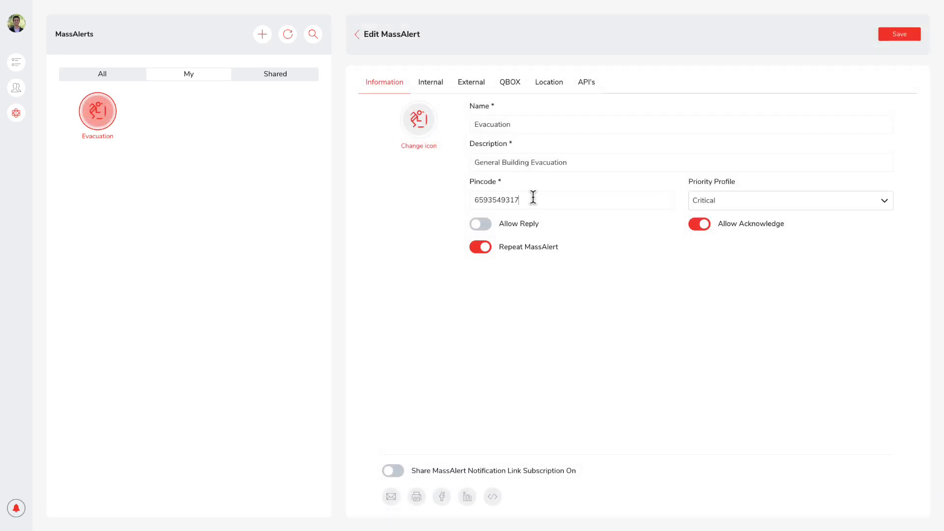